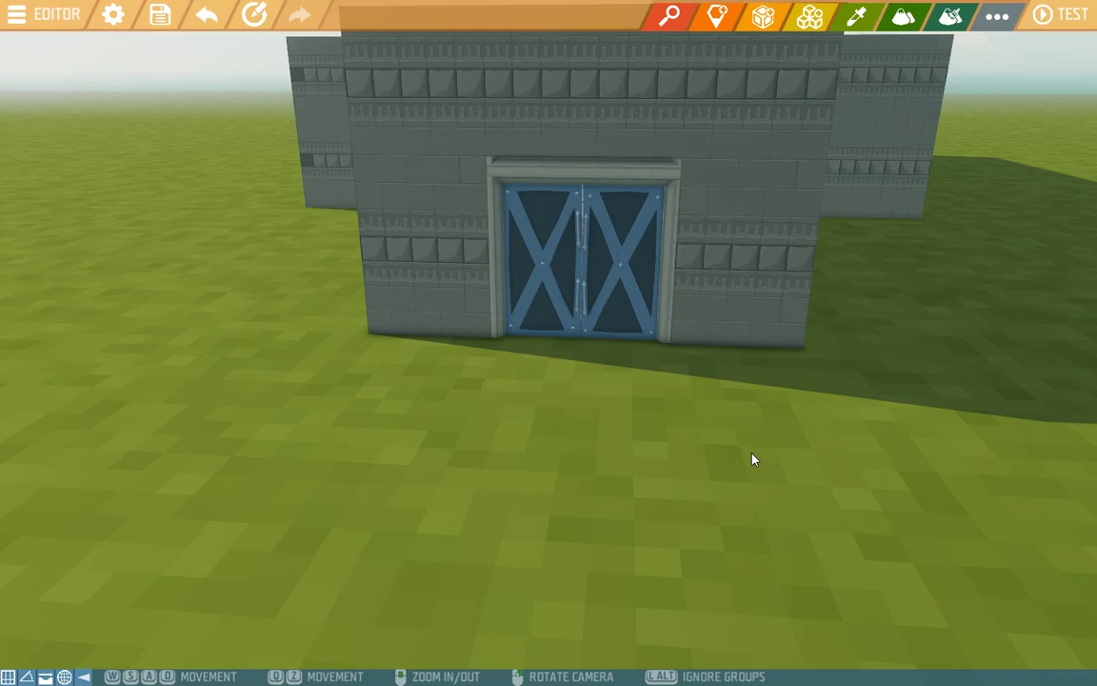
- Move the spawn point onto the grass directly in front of the building's blue double door
key("s")
key("a")
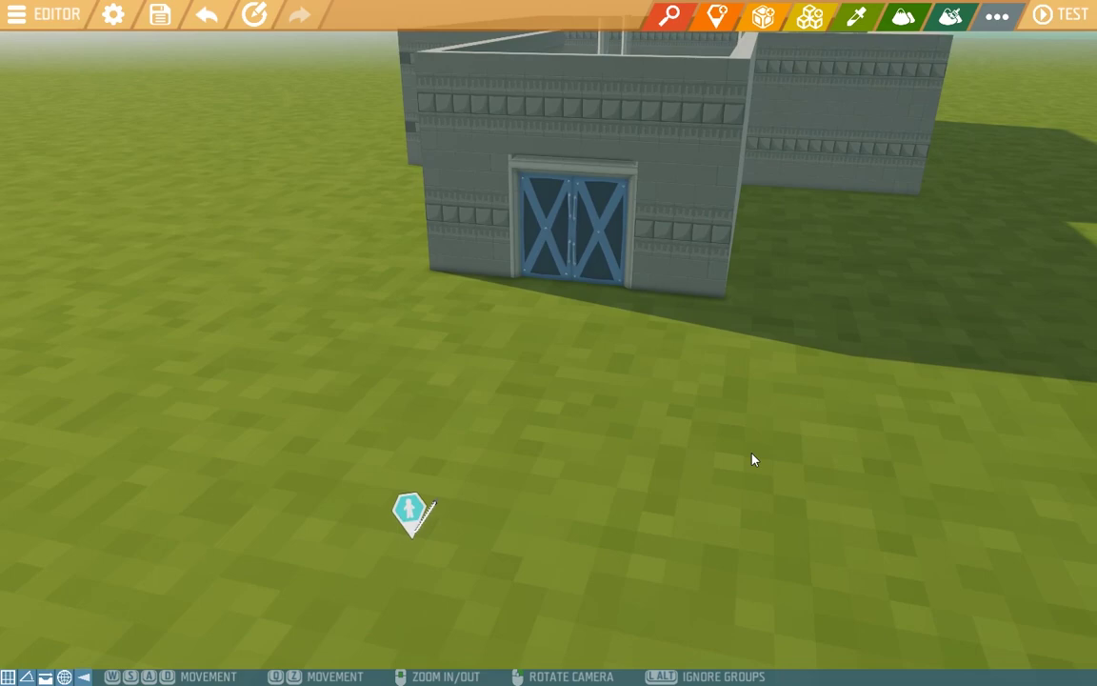
mouse_move(415, 512)
left_mouse_down()
mouse_move(522, 457)
mouse_move(519, 393)
mouse_move(481, 404)
mouse_move(436, 455)
mouse_move(447, 461)
mouse_move(516, 355)
left_mouse_up()
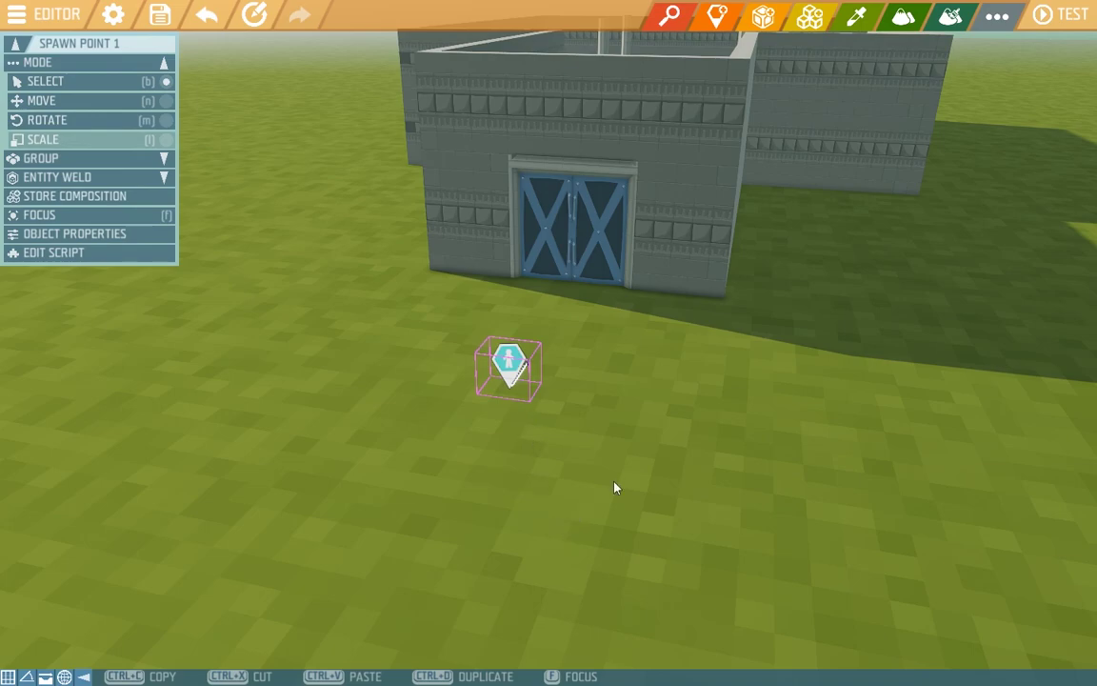
- Place a Player Role game logic object on the grass beside the spawn point
left_click(716, 17)
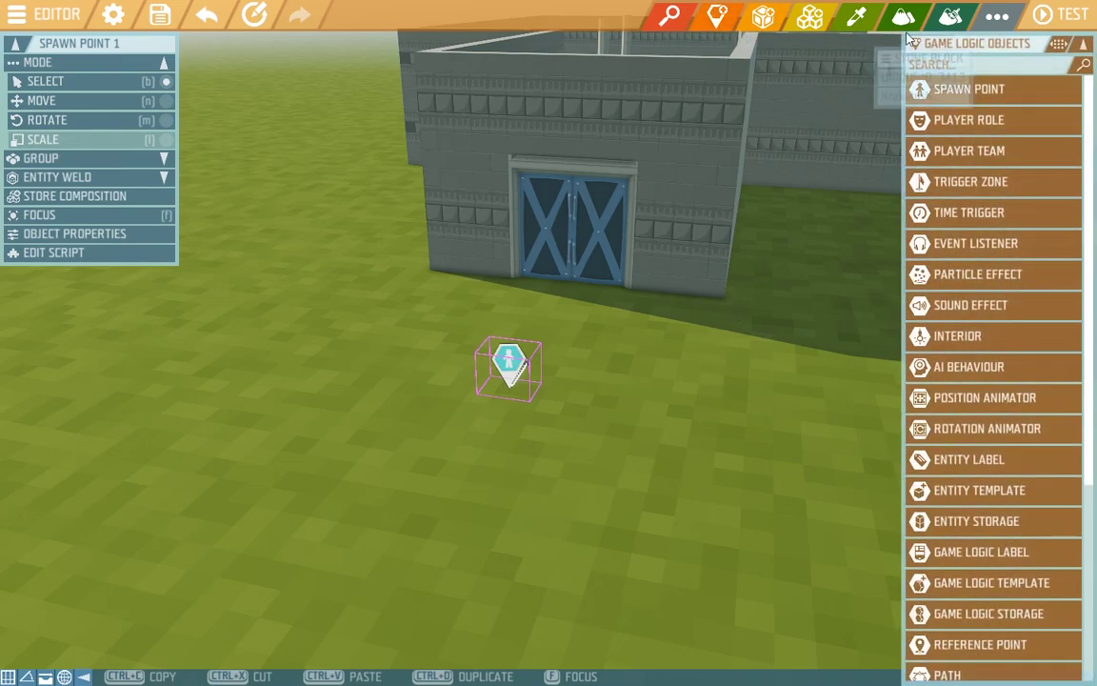
left_click(969, 122)
left_click(380, 392)
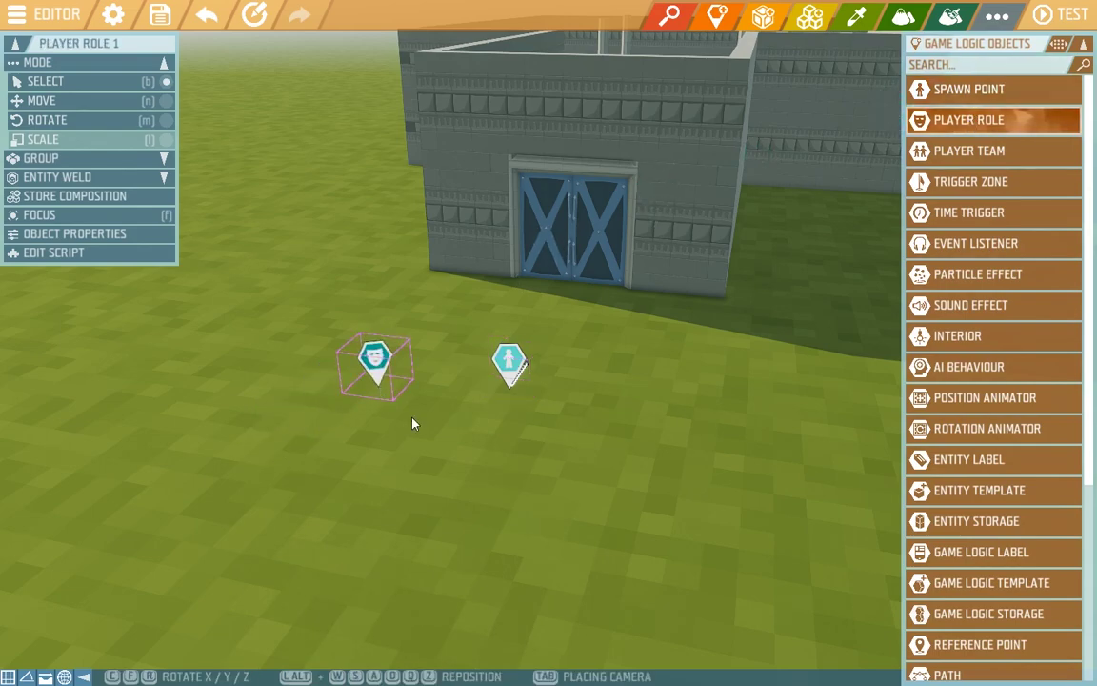
key("Escape")
- Name the player role Adventurer and assign Spawn Point 1 as its spawn place
double_click(385, 367)
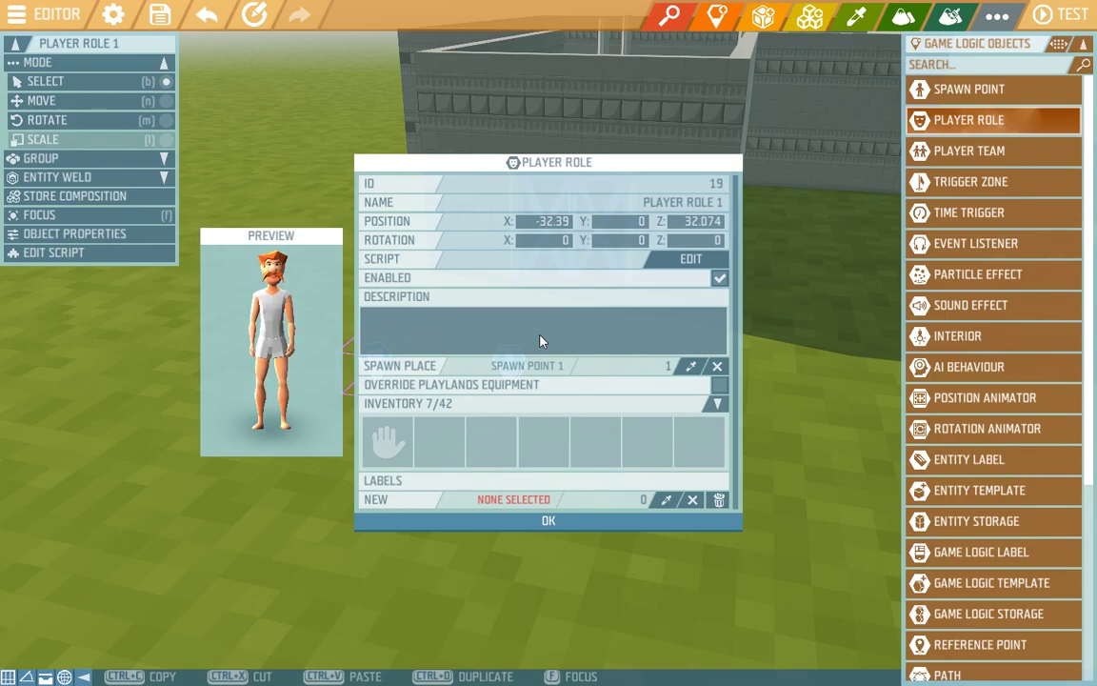
left_click(667, 207)
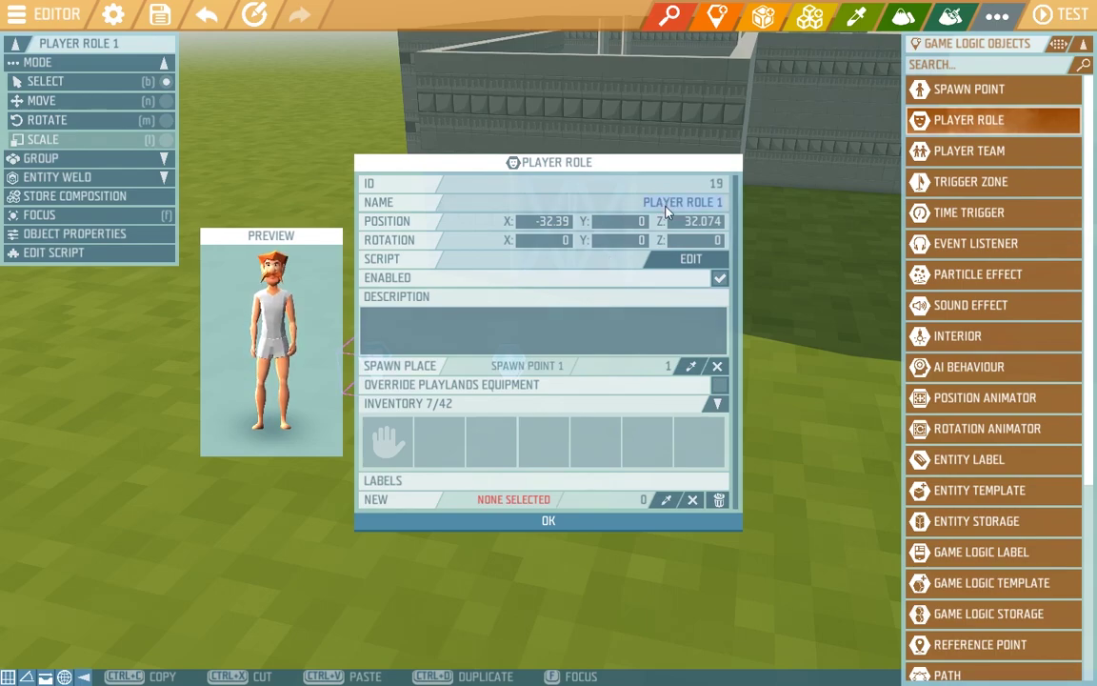
type("Advent")
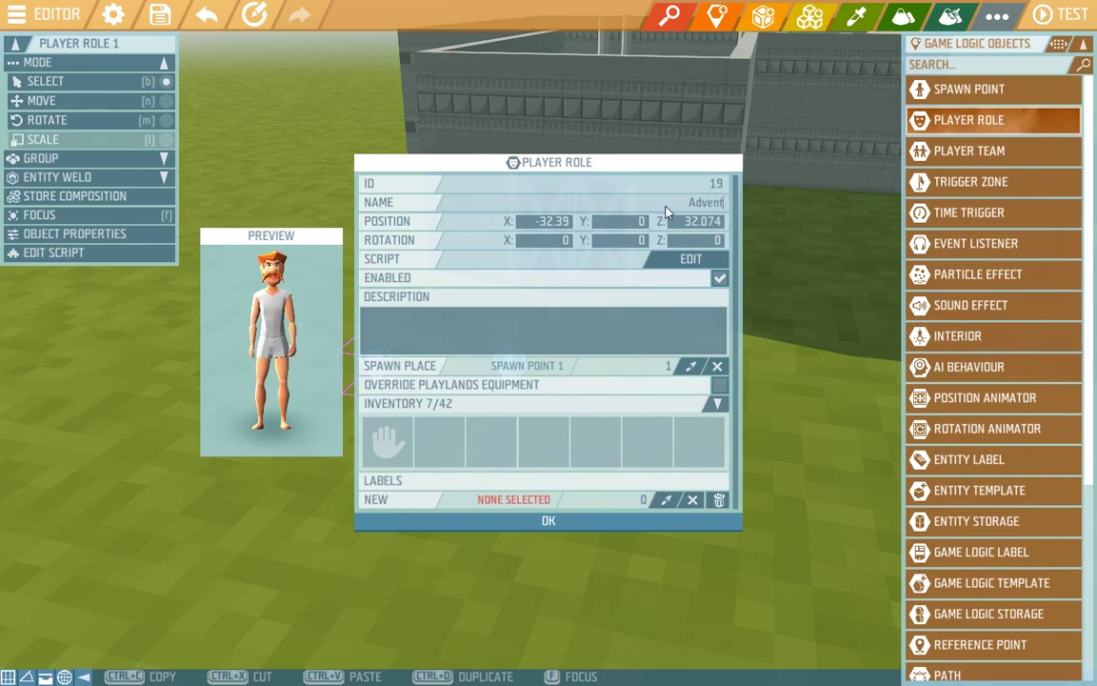
type("urer")
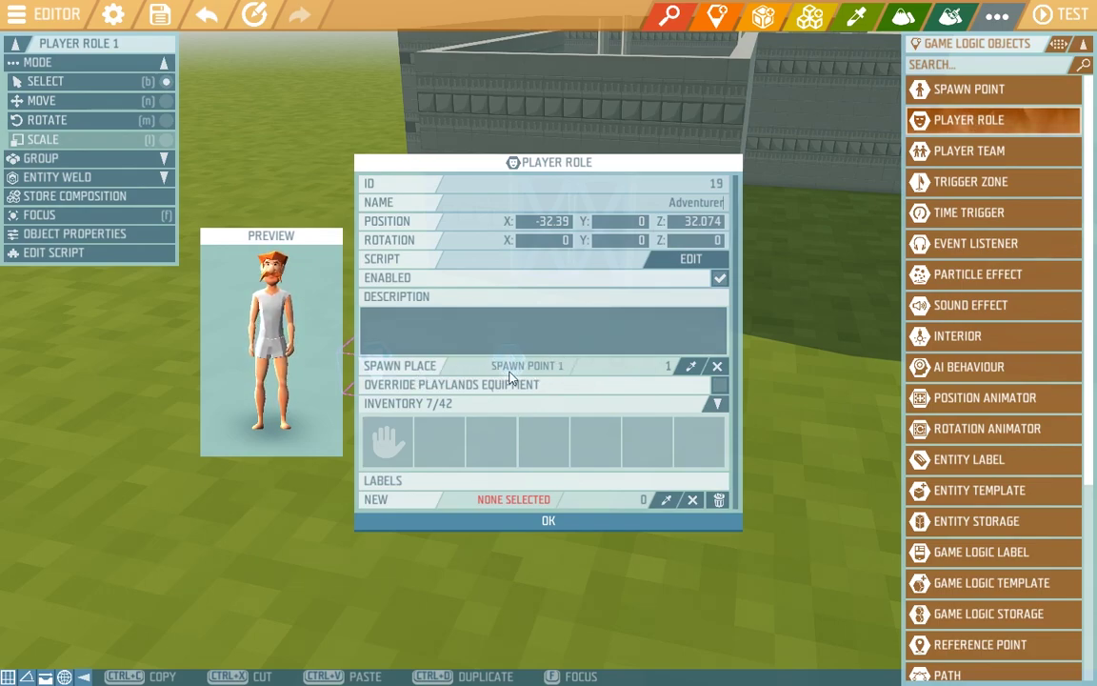
left_click(691, 370)
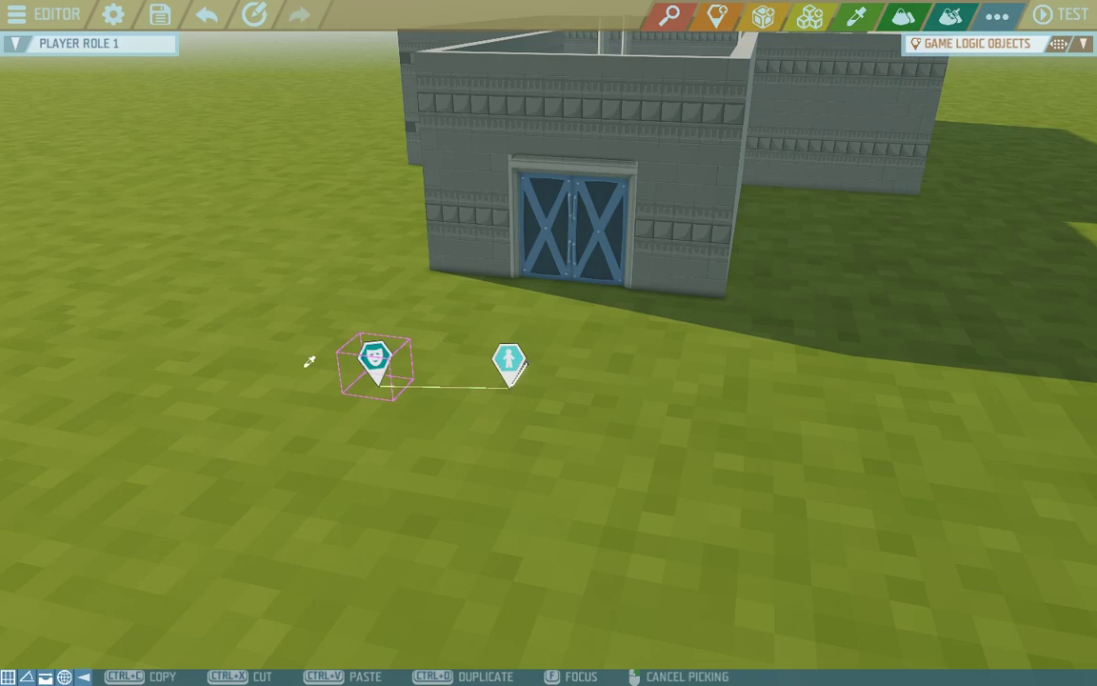
left_click(508, 362)
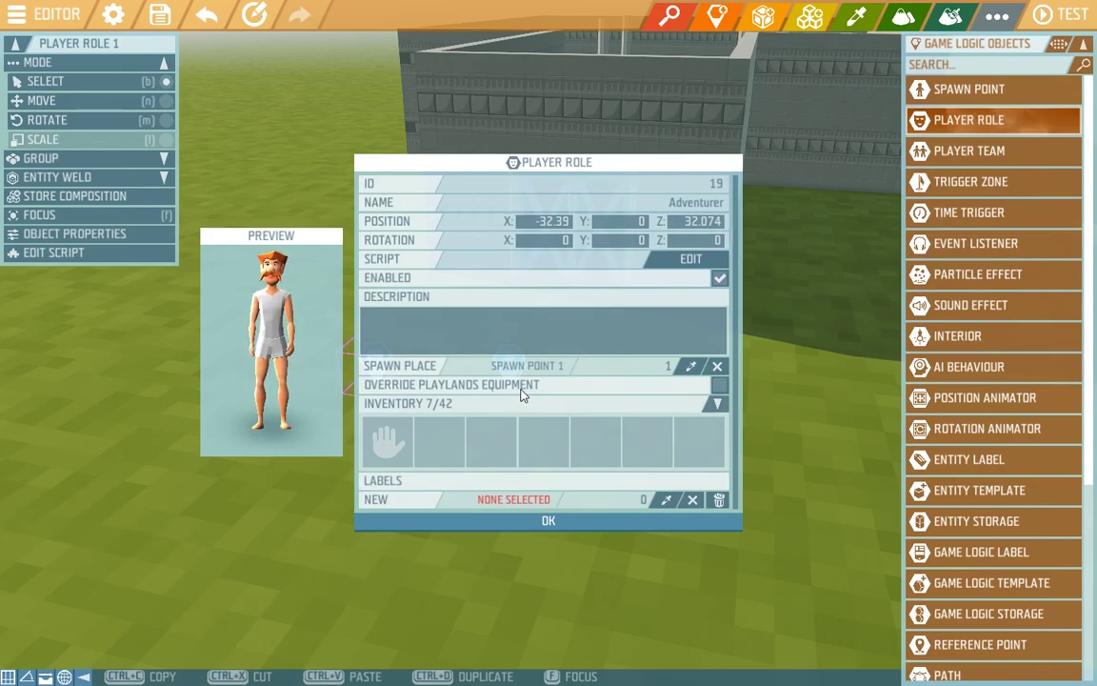
- Override the playlands equipment and equip the role with the Alchemist Cap, Bear Hide Armor, Alchemist Pants and Black Cowboy Boots
left_click(719, 386)
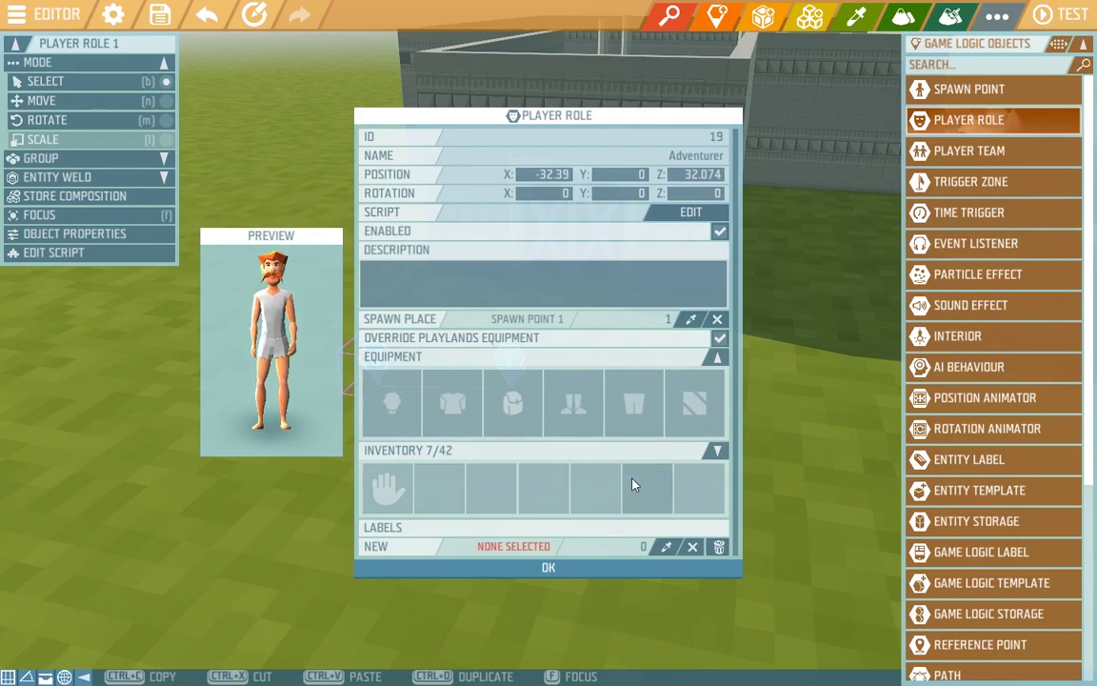
left_click(763, 17)
left_click(1051, 103)
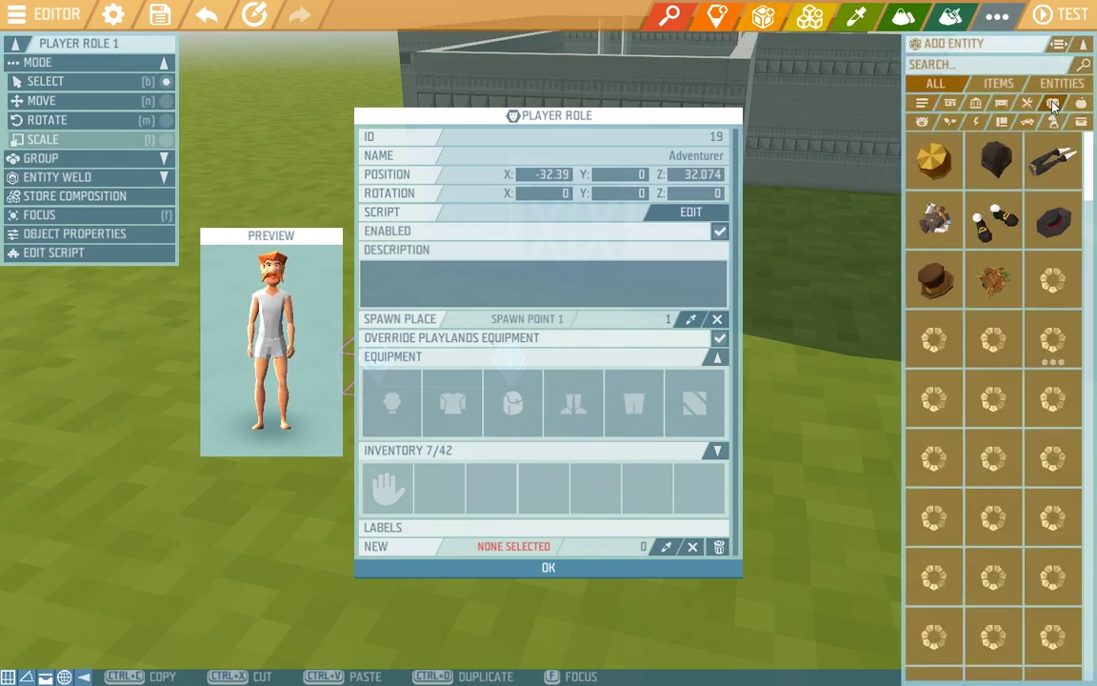
left_click_drag(994, 161, 454, 489)
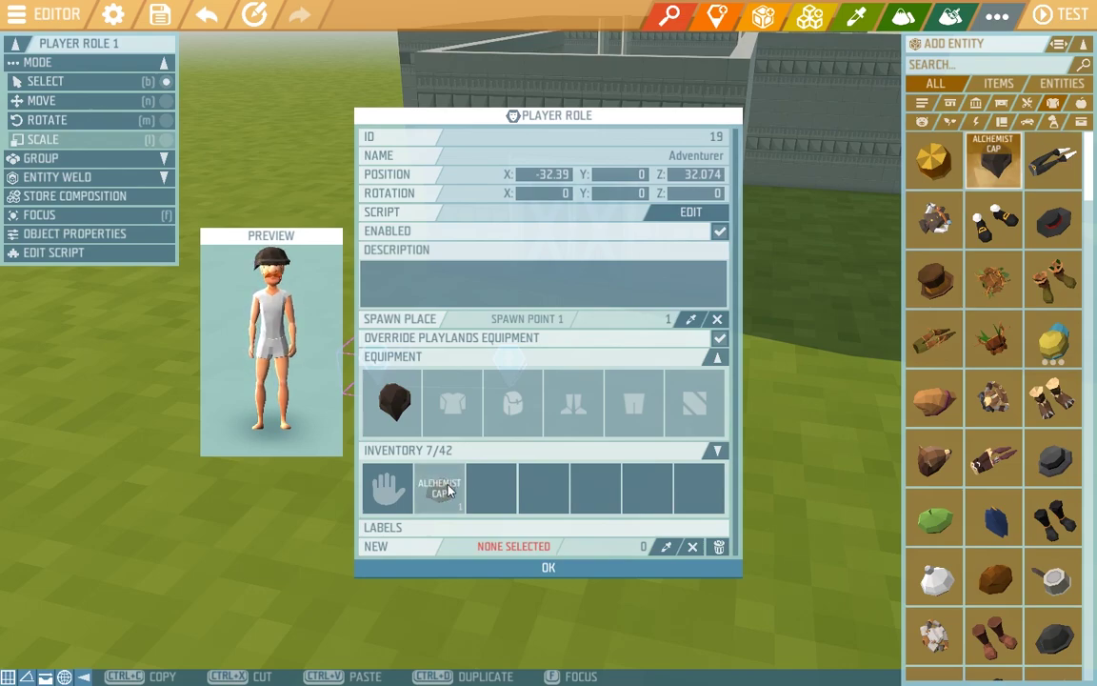
right_click(442, 491)
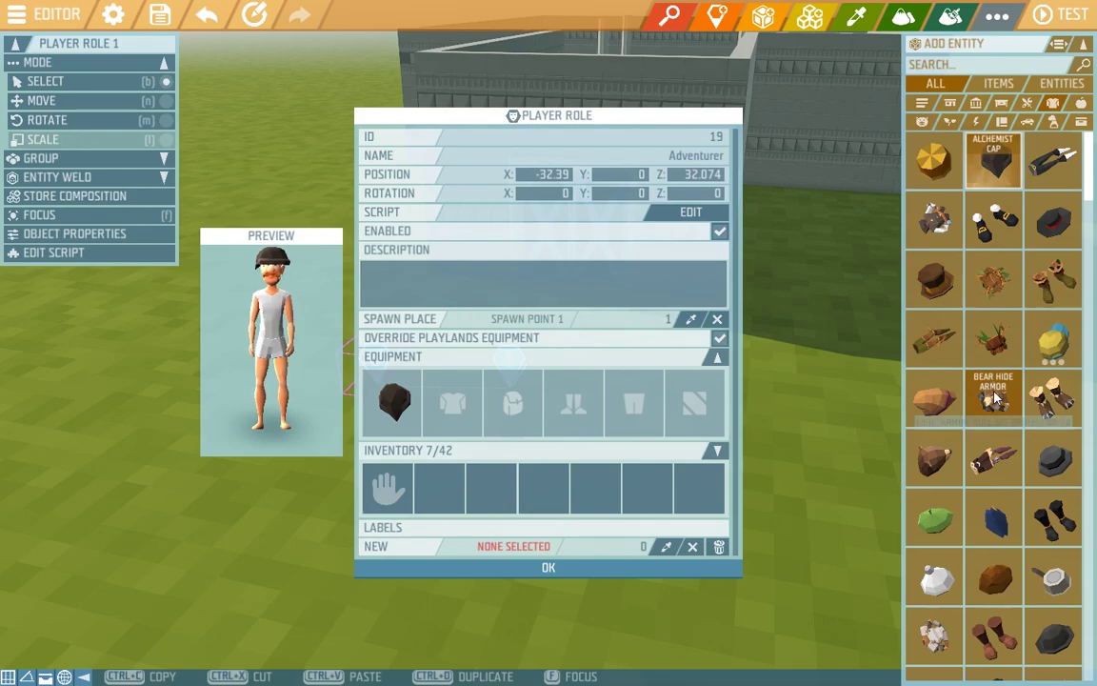
left_click_drag(998, 398, 447, 395)
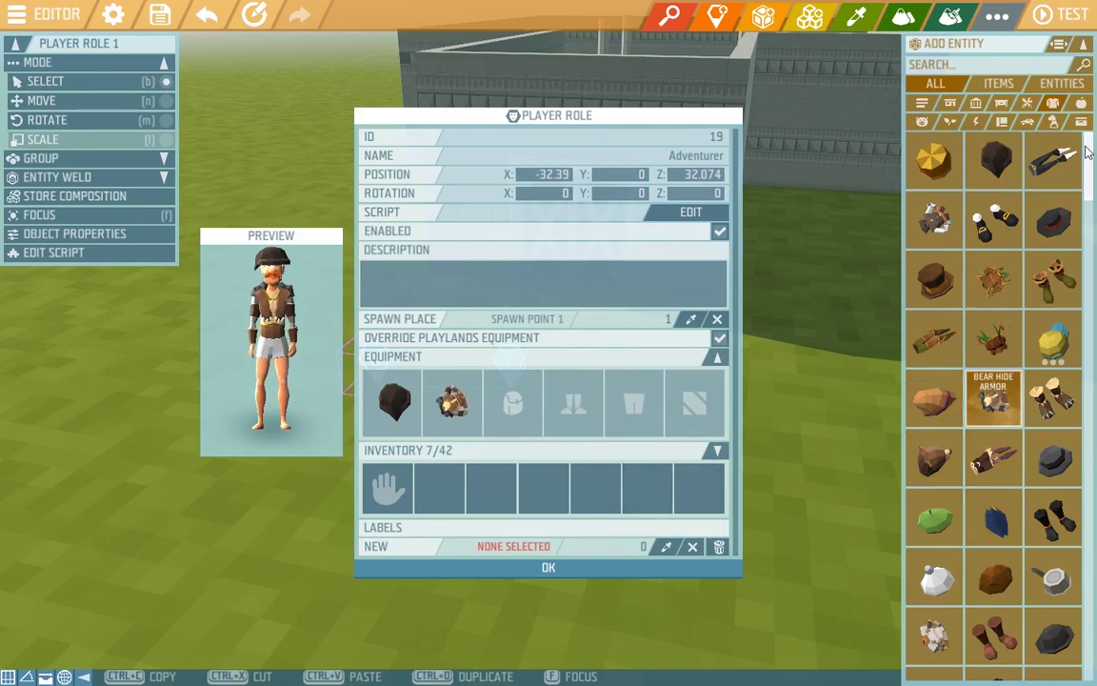
left_click_drag(853, 312, 636, 407)
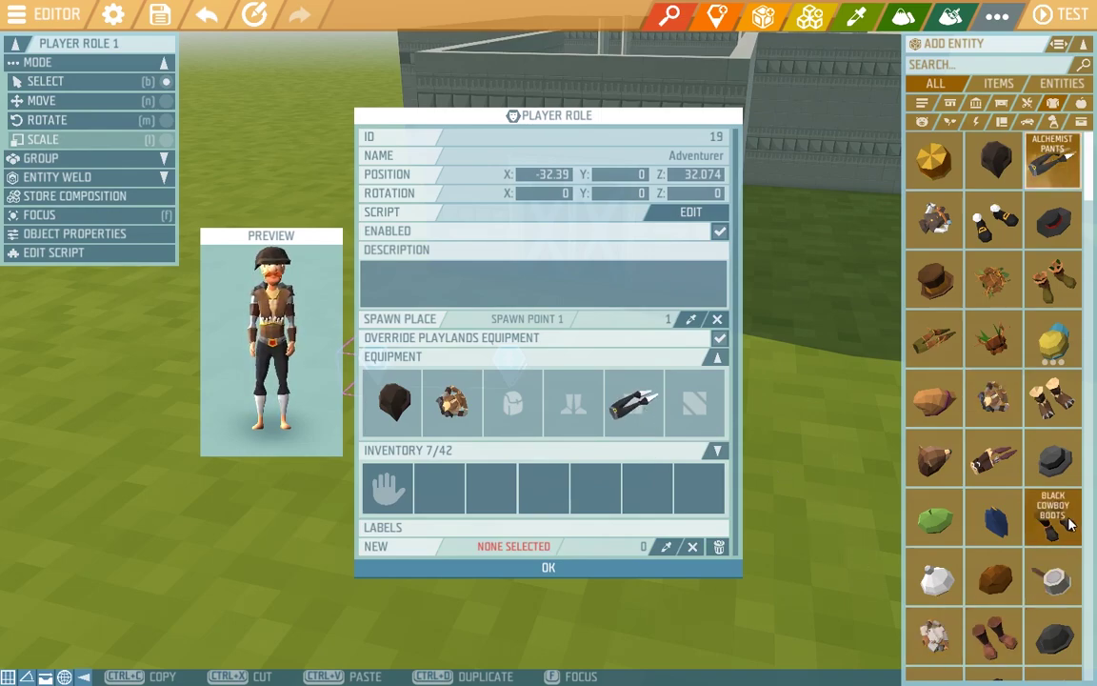
left_click(586, 434)
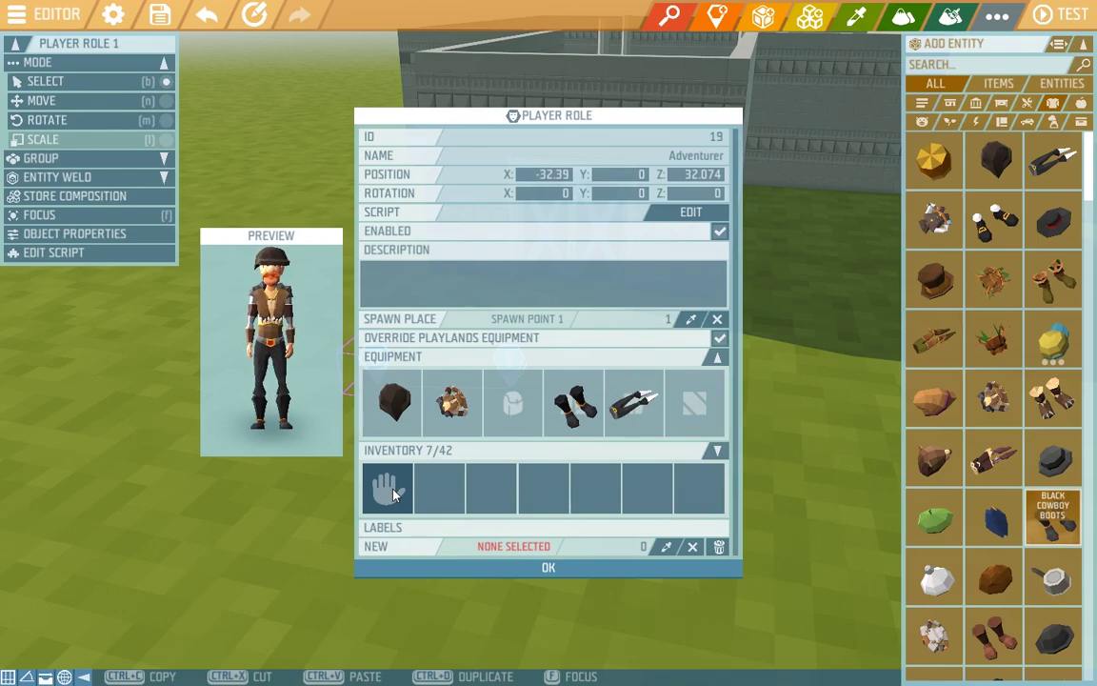
- Add a Rusty Key to the role's inventory and set the key's Lock Cylinder ID to 123
left_click(950, 65)
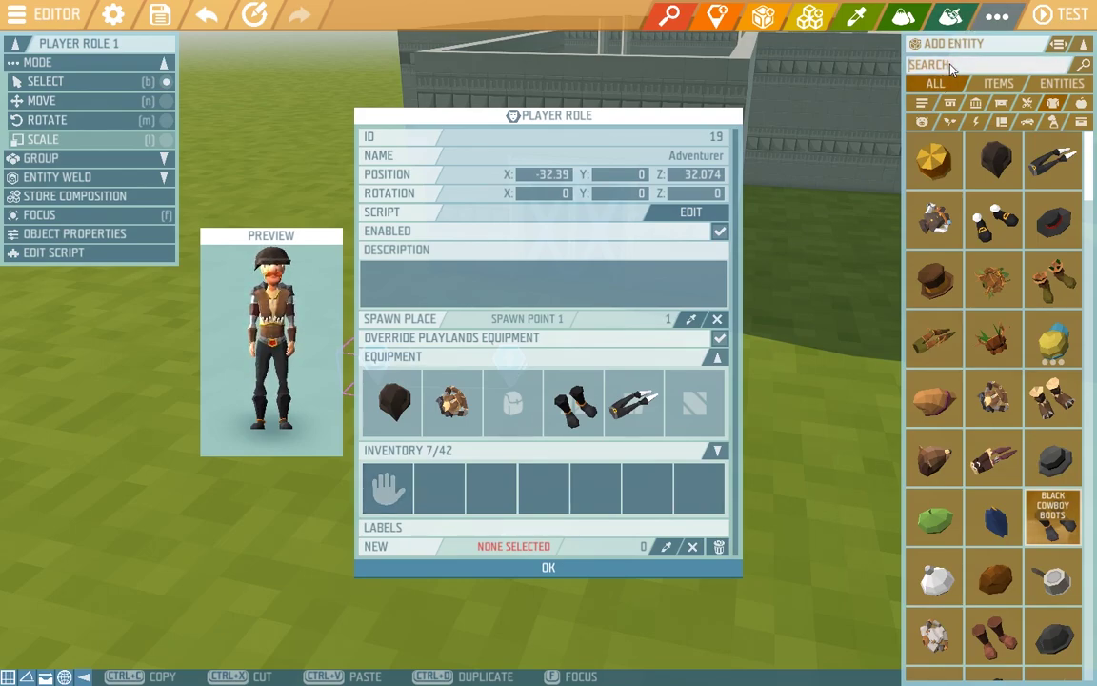
type("KEY")
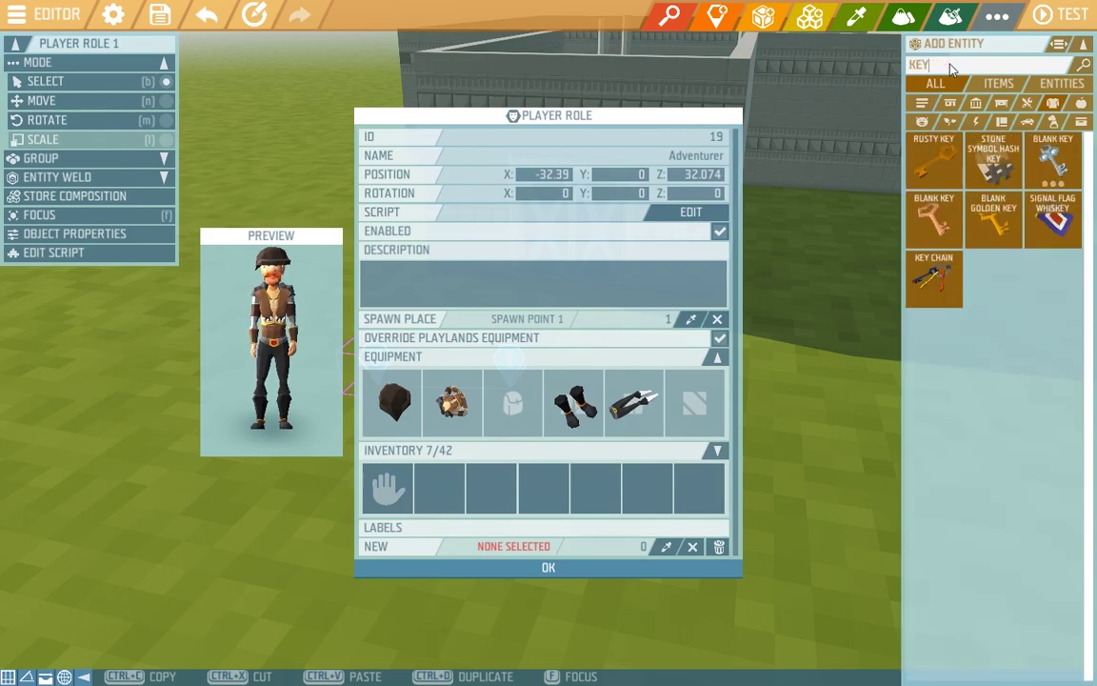
left_click(934, 155)
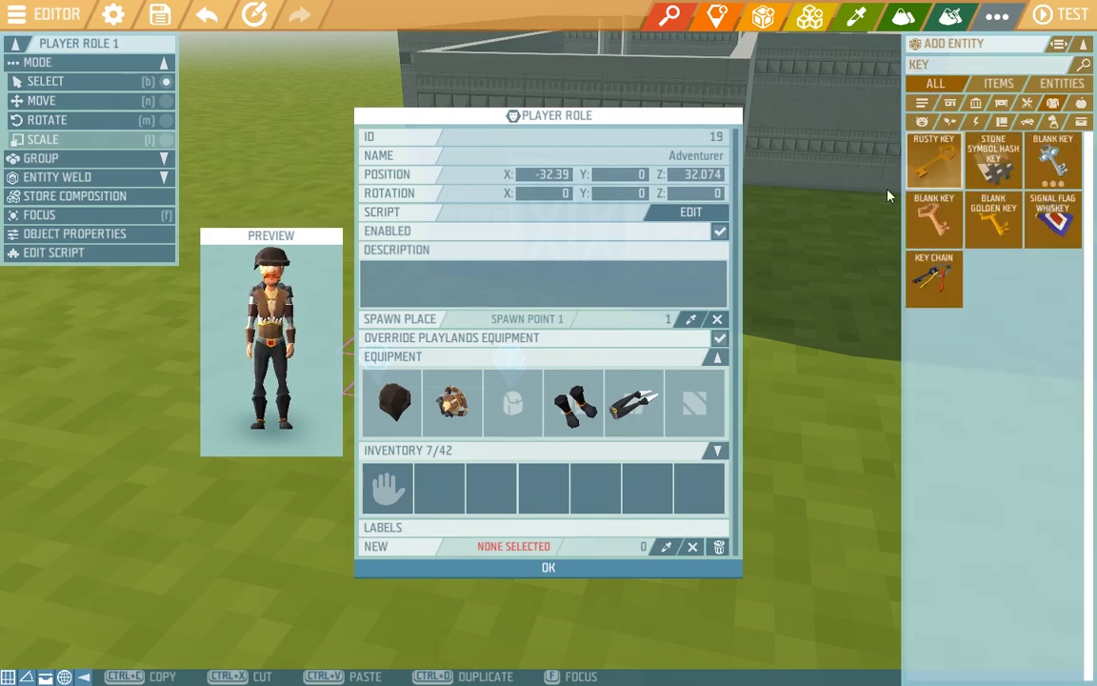
left_click(389, 487)
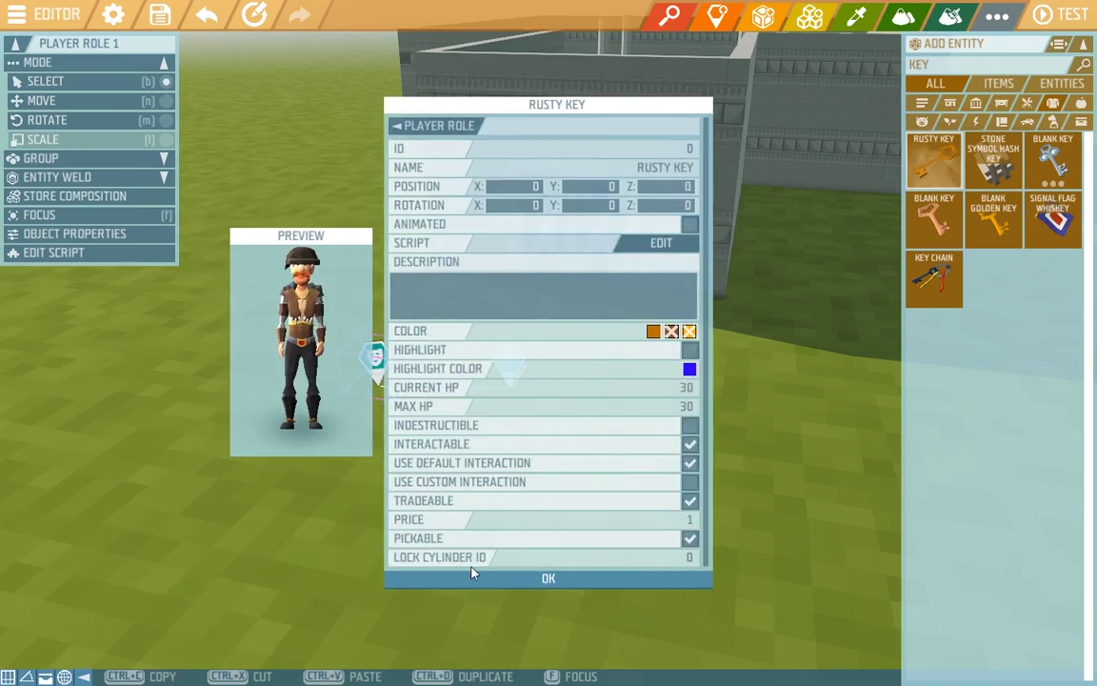
left_click(649, 563)
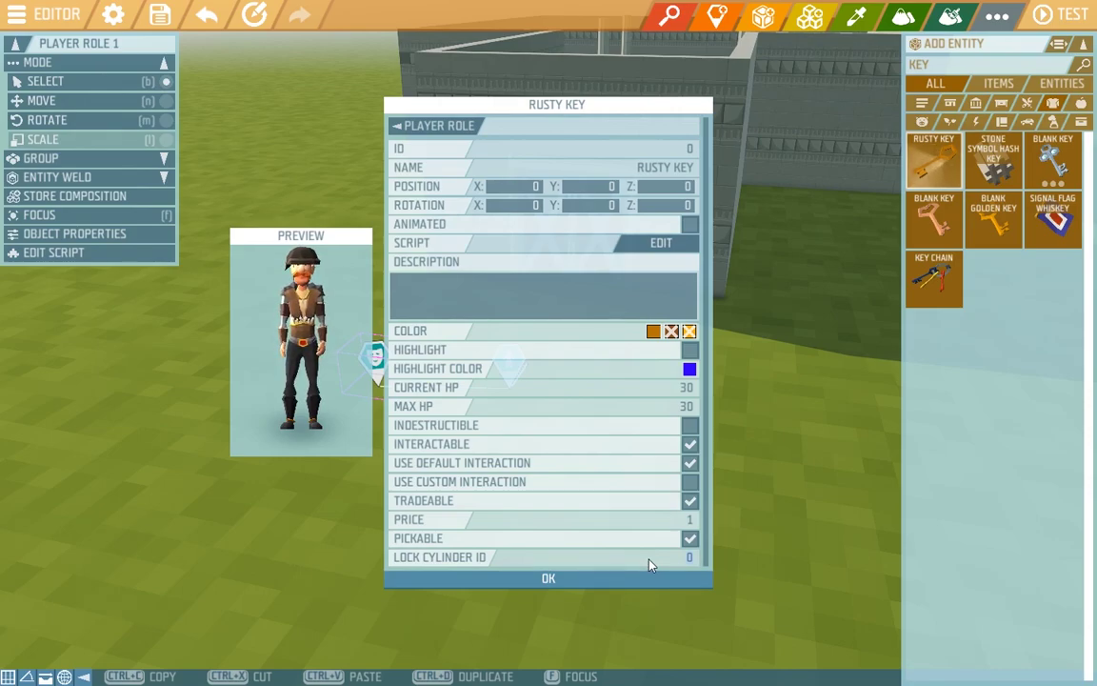
type("123")
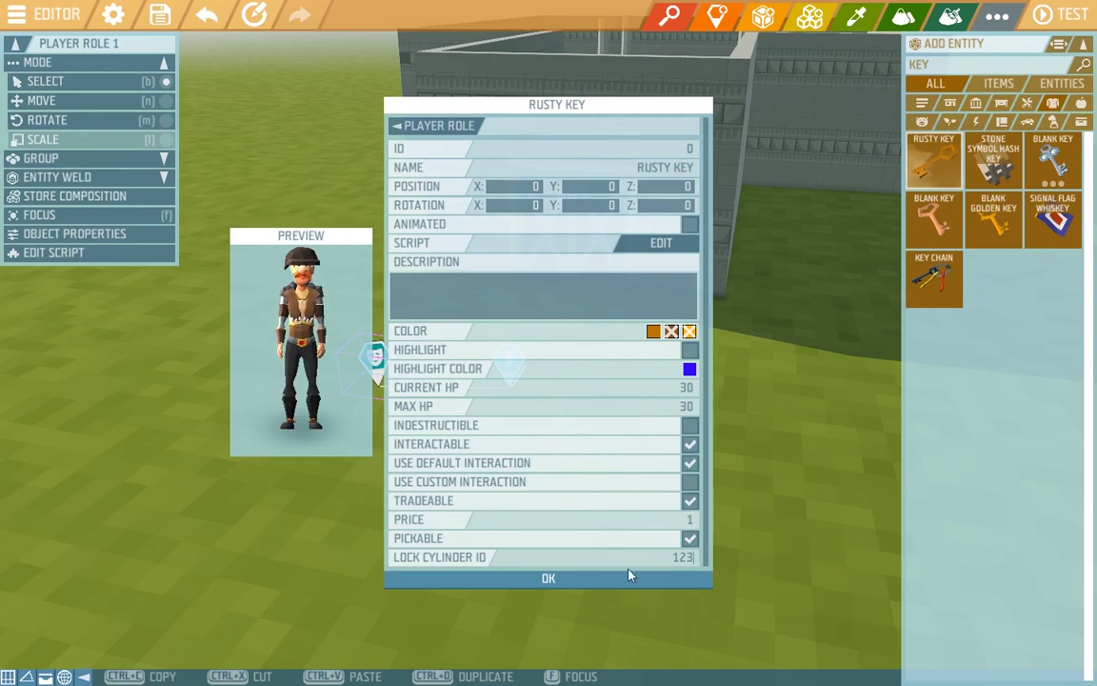
left_click(617, 579)
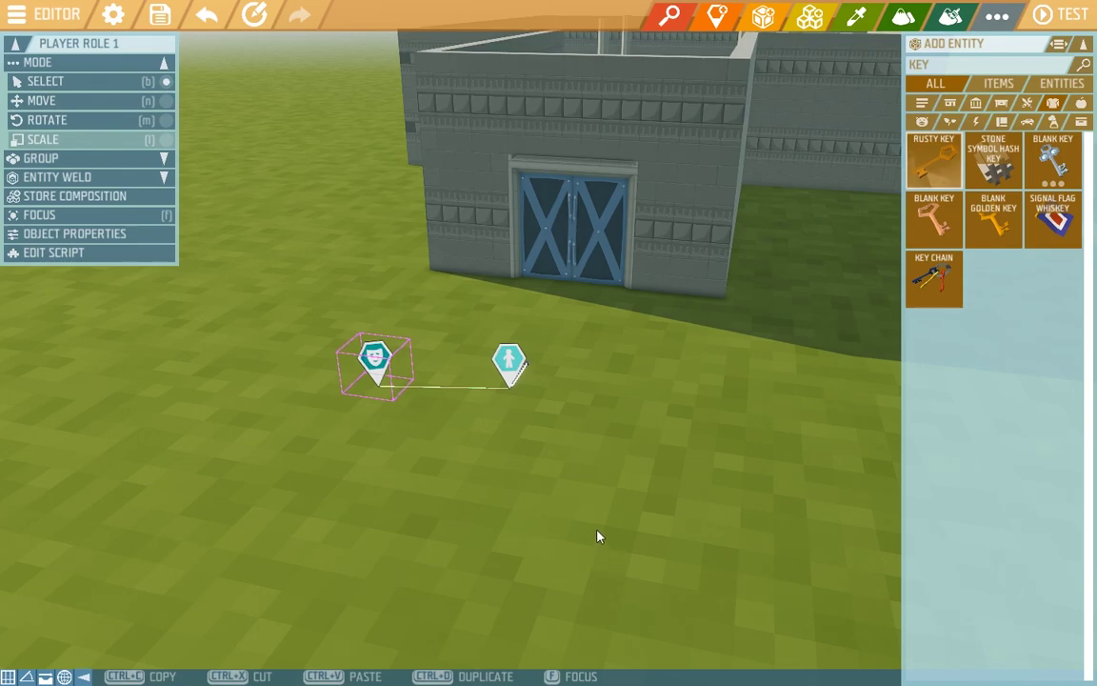
- Try character mode with the Adventurer role selected, walking around outside the building, and exit back to editing
left_click(1064, 24)
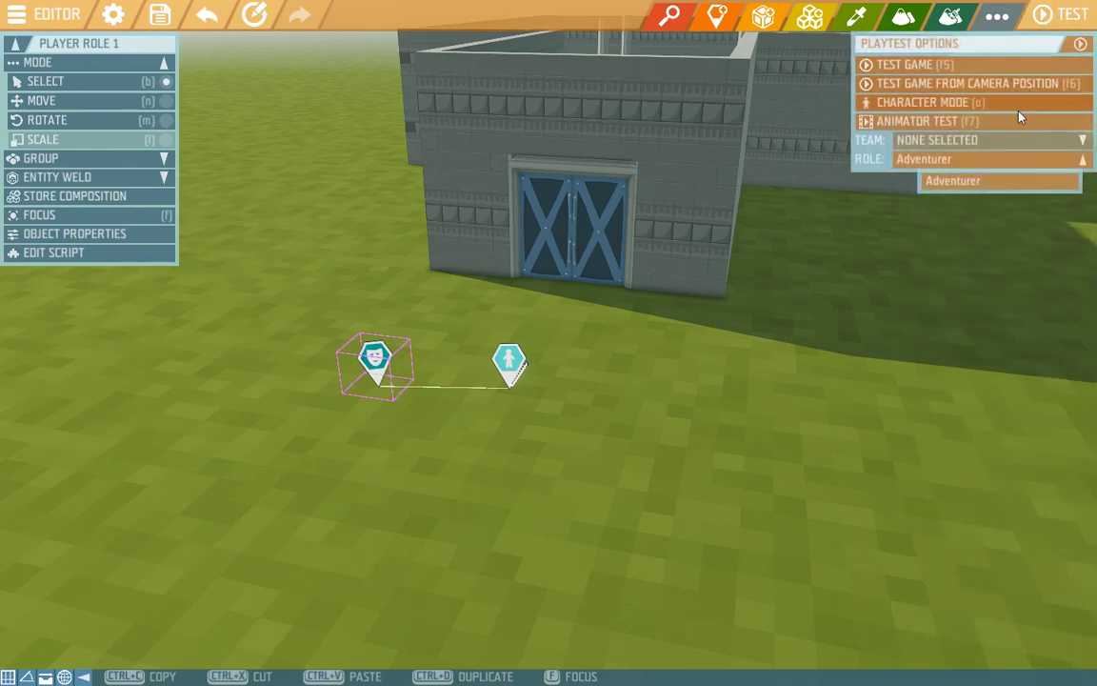
left_click(984, 162)
left_click(984, 161)
left_click(1013, 106)
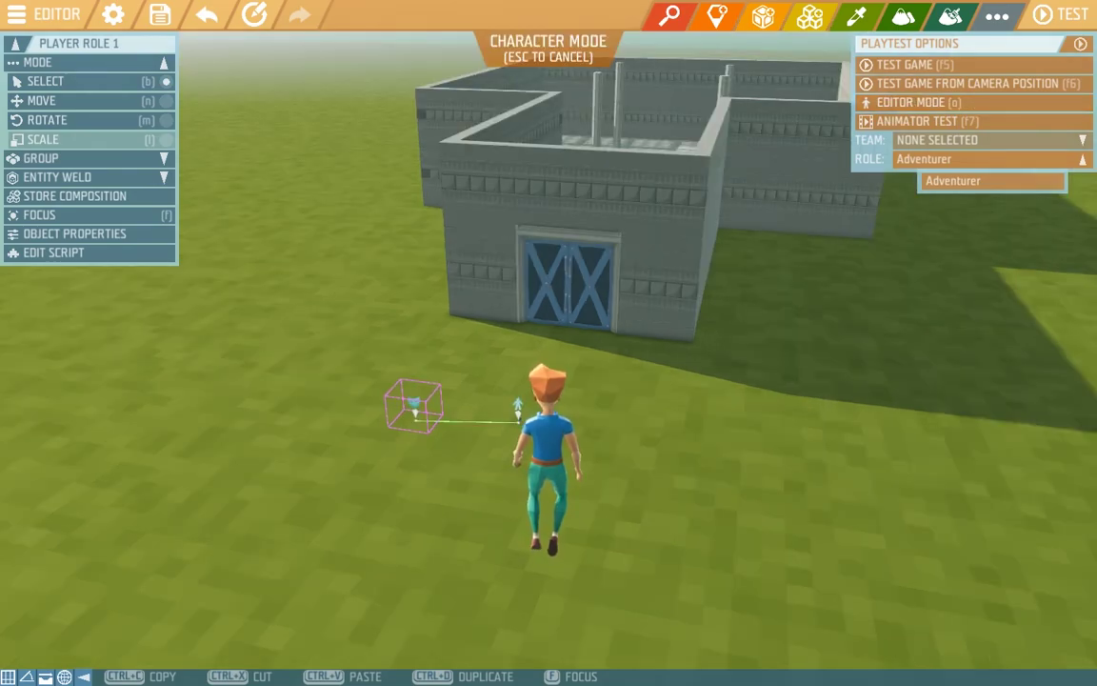
key("w")
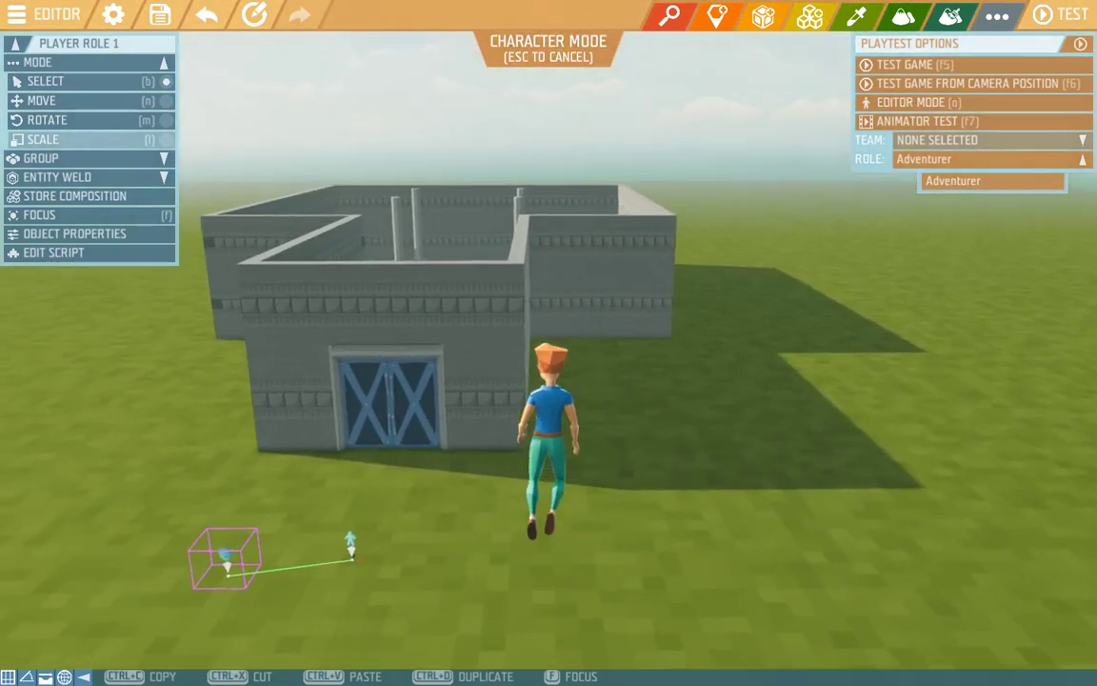
key("w")
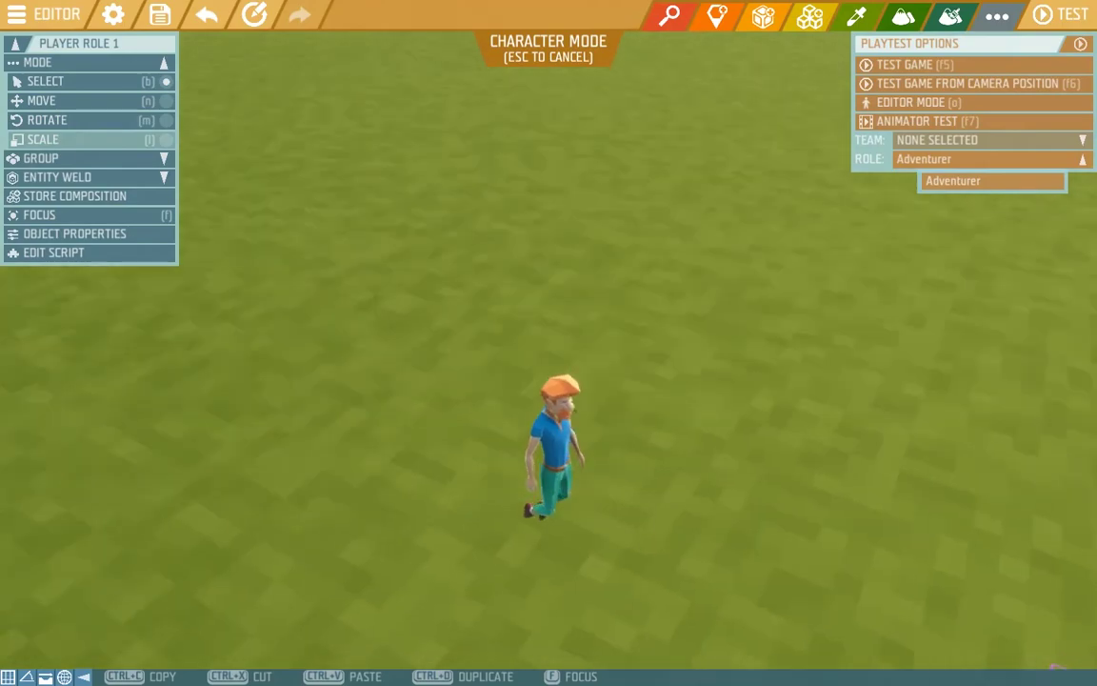
key("d")
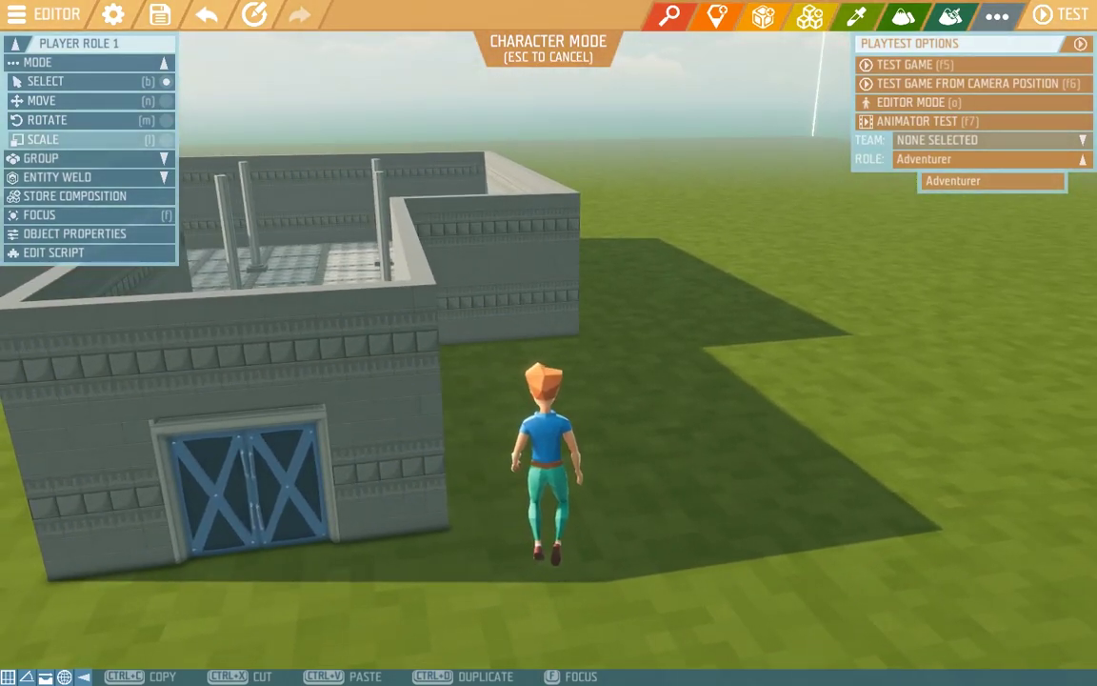
key("Escape")
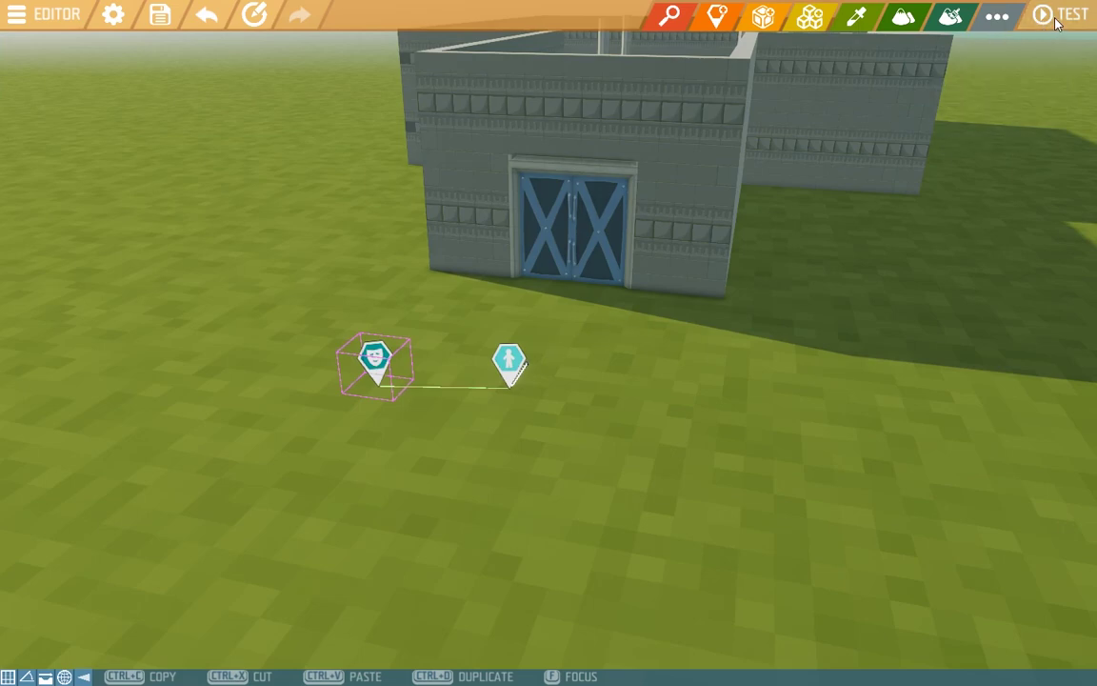
- Test the game as the Adventurer, unlocking both panels of the large wooden door with the Rusty Key and opening them
left_click(996, 15)
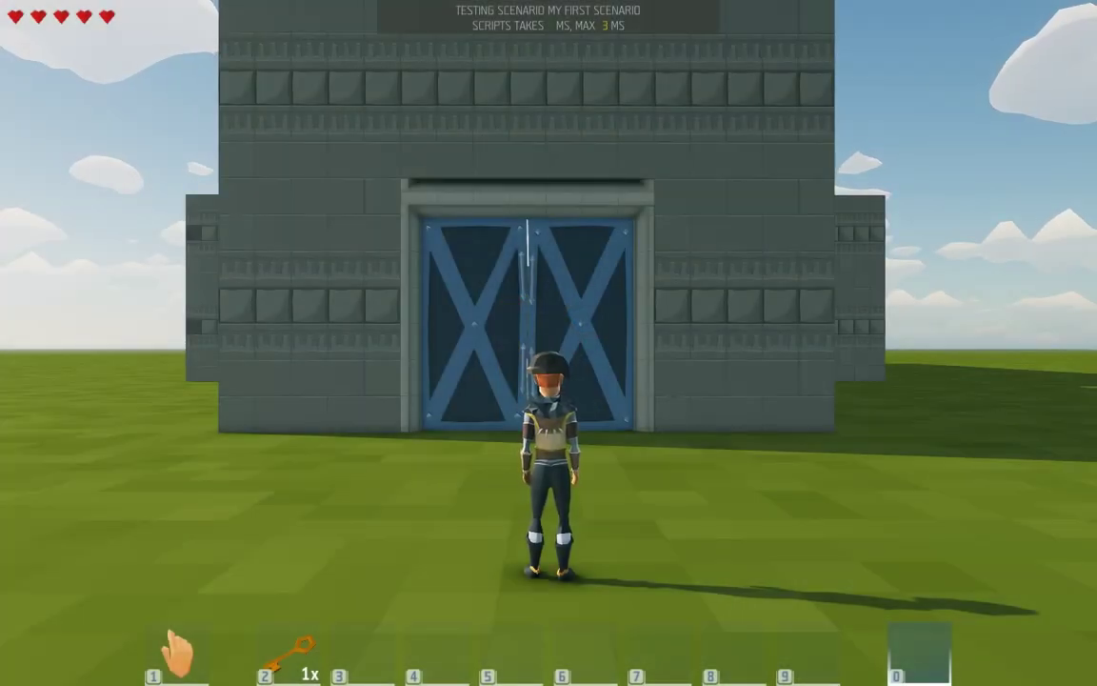
right_click_drag(549, 343, 658, 343)
key("2")
key("w")
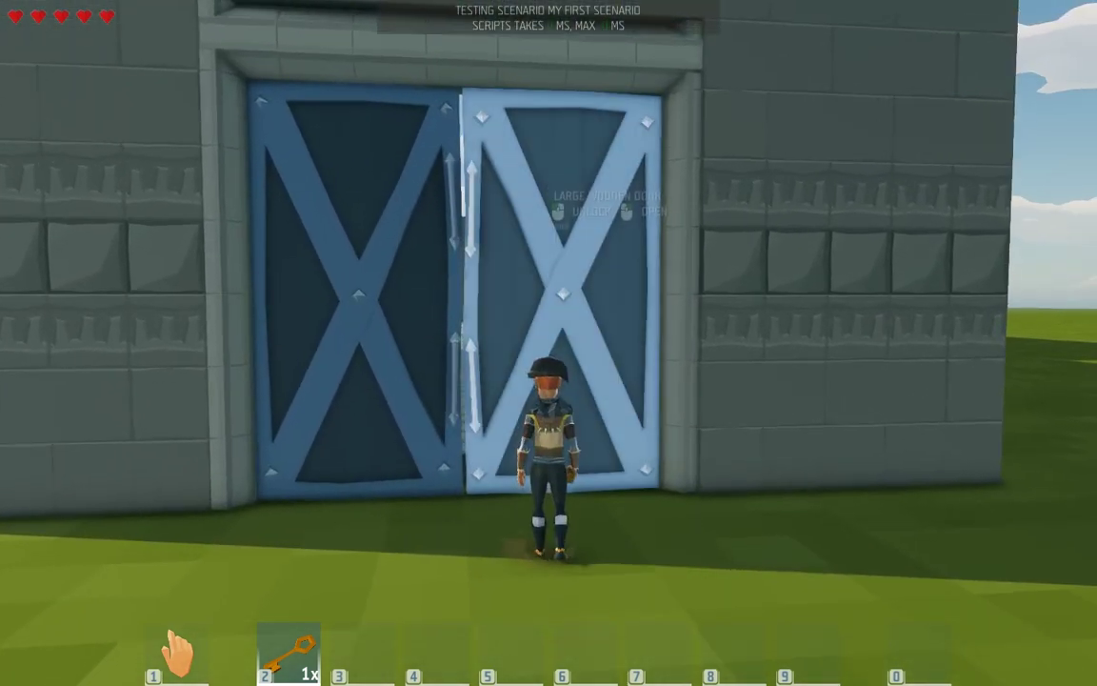
right_click(549, 343)
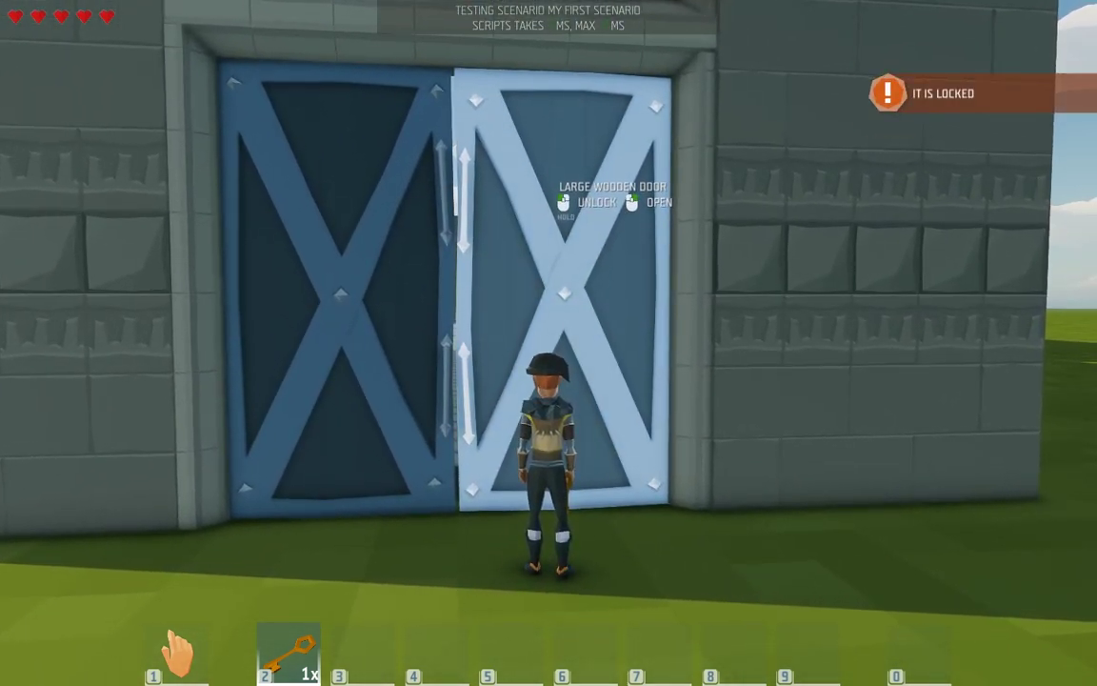
left_click(548, 342)
key("a")
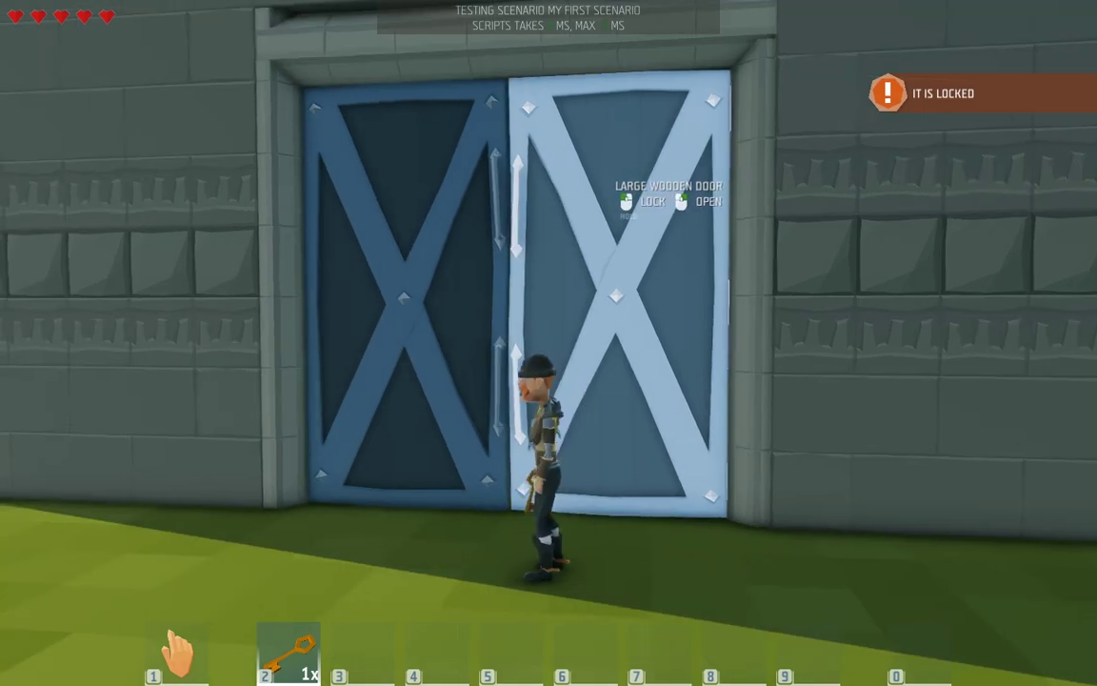
left_click(549, 343)
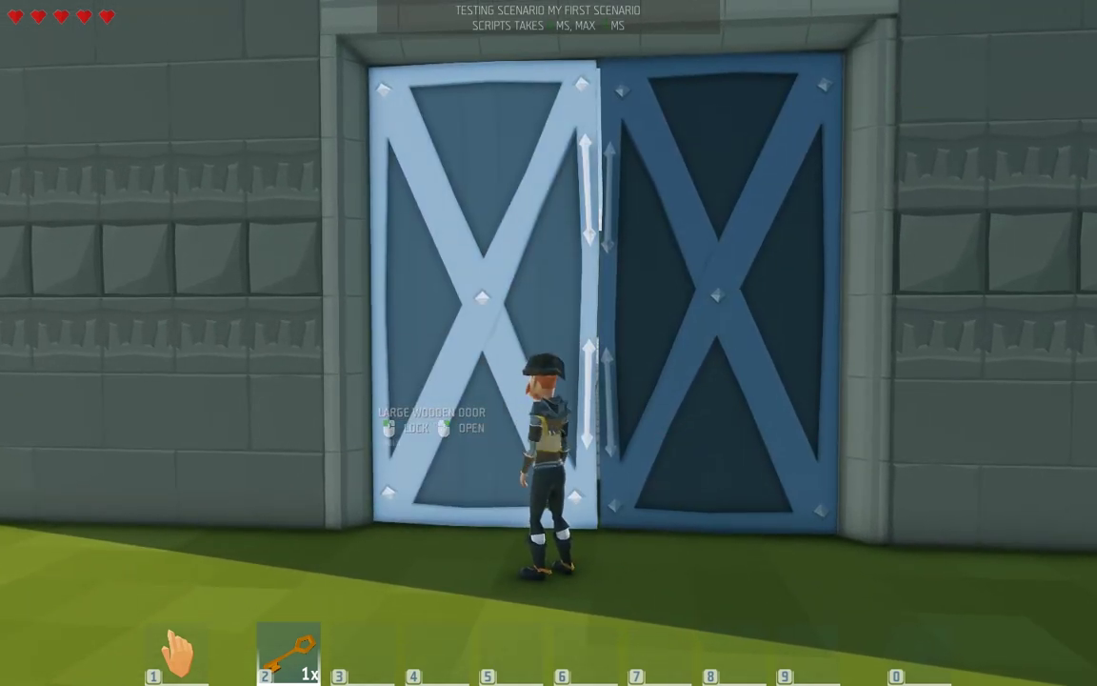
right_click(548, 343)
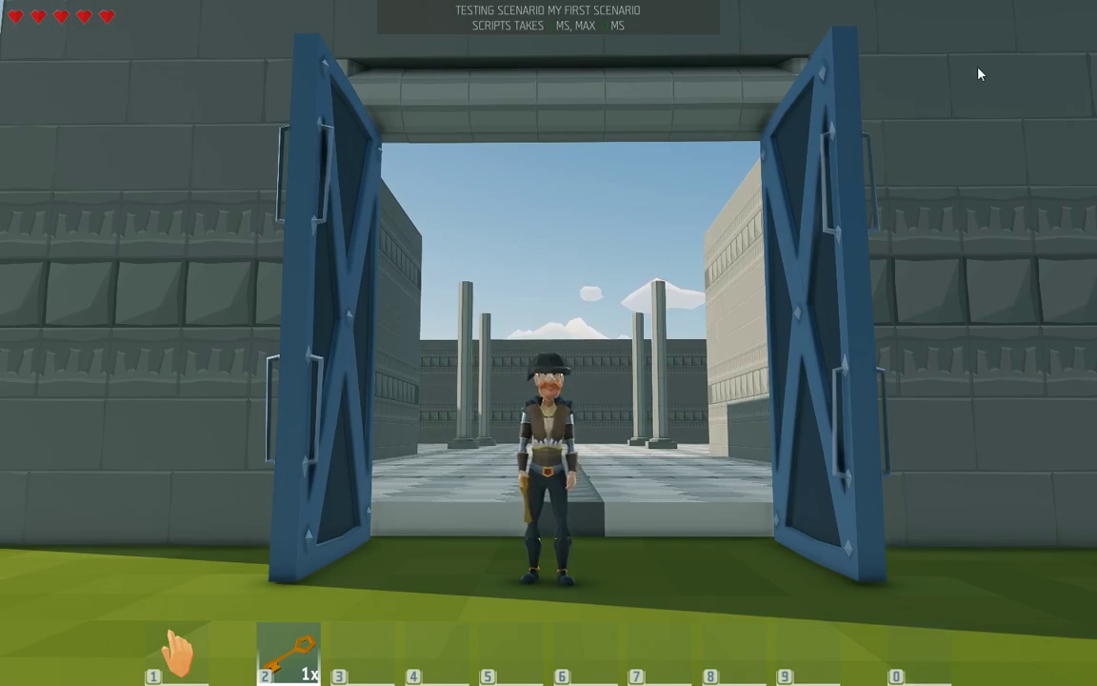
- Leave the running game test to return to the editor
key("Escape")
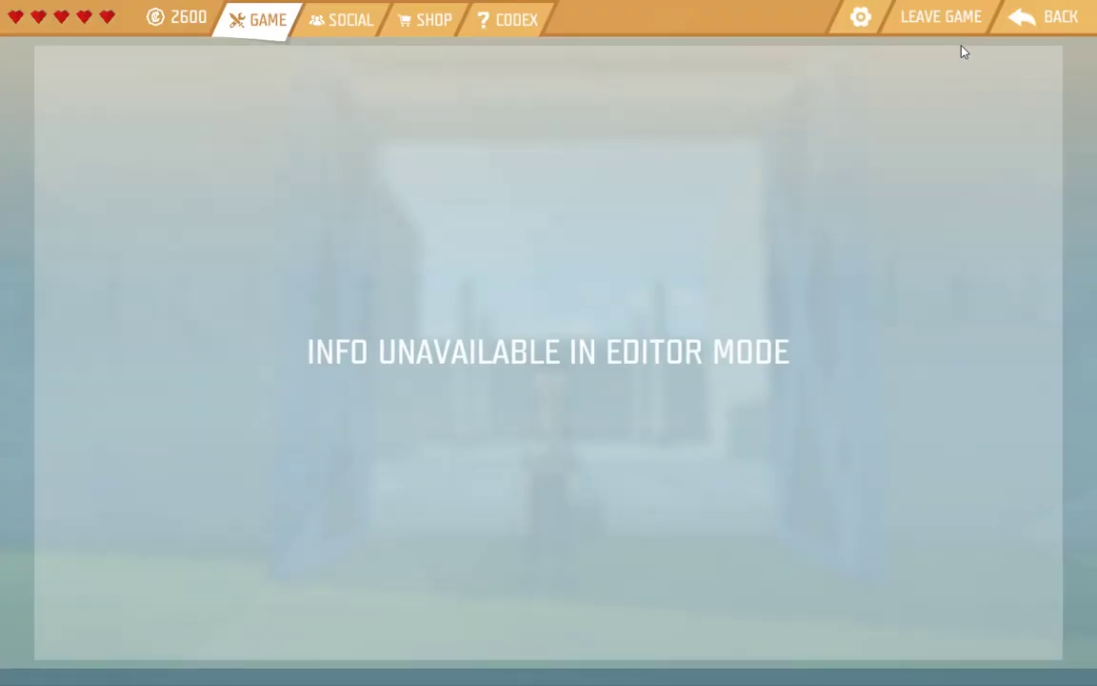
left_click(969, 25)
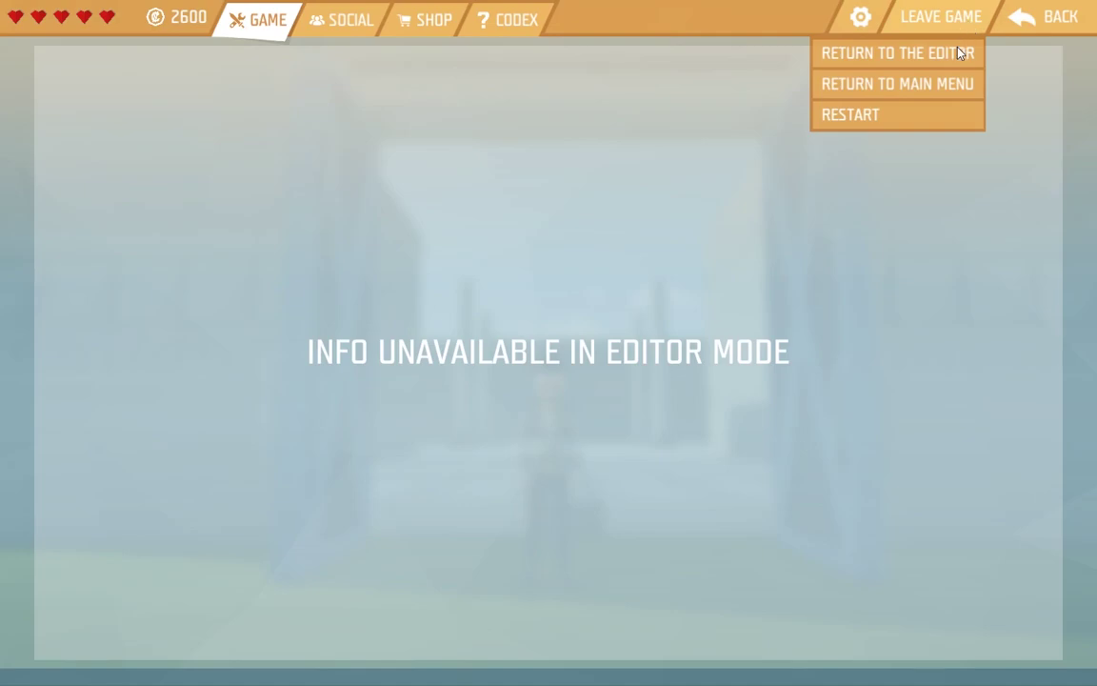